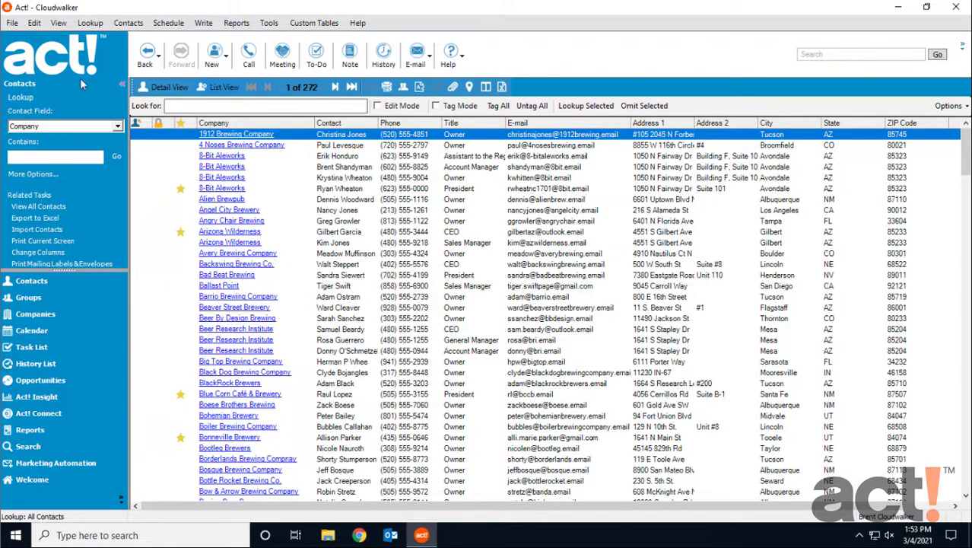
Look up contacts whose State starts with AZ, narrowing the list to 121 records.
click(34, 174)
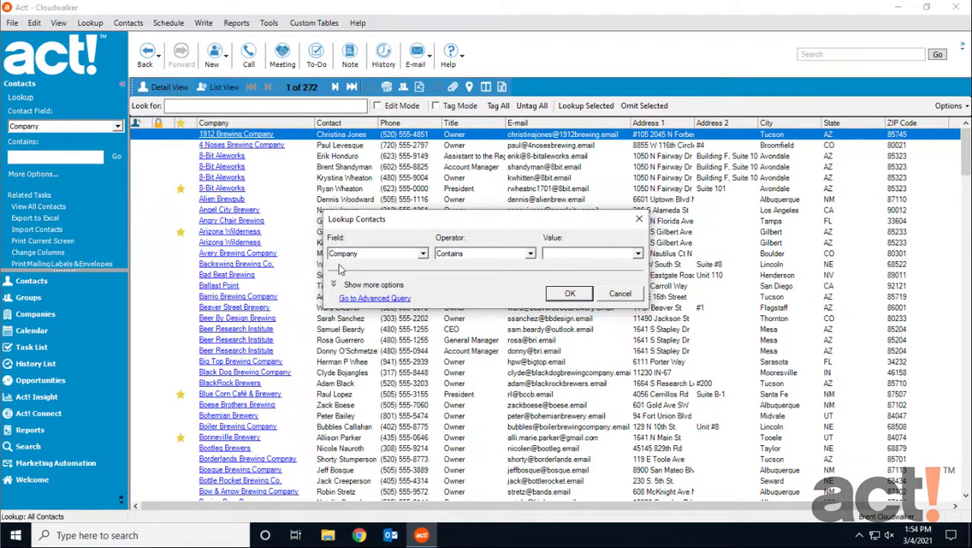
click(380, 254)
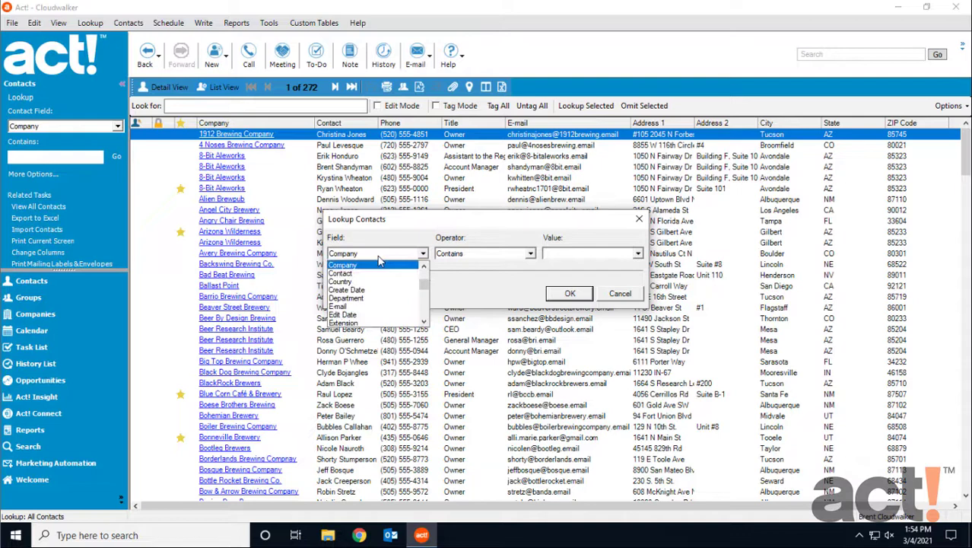
scroll(378, 282, down, 5)
click(352, 309)
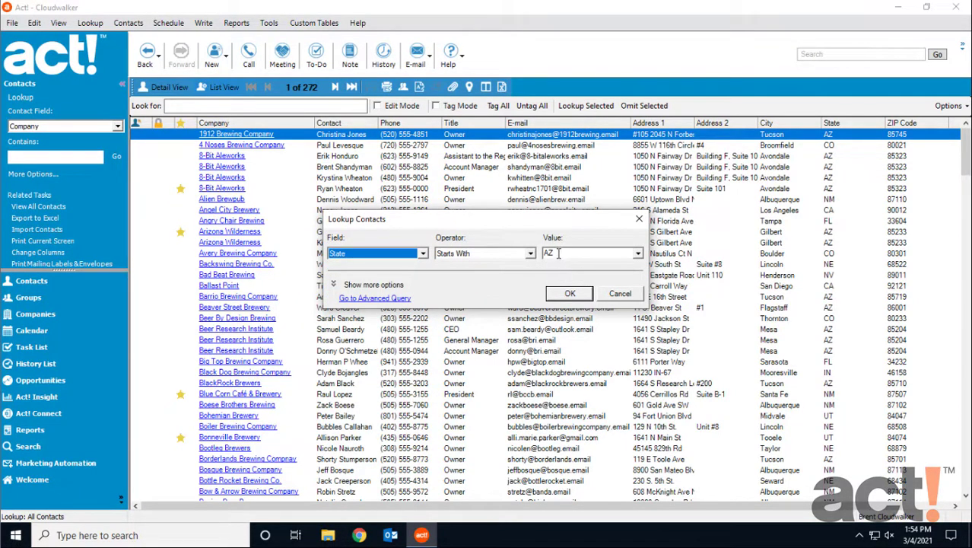
click(566, 294)
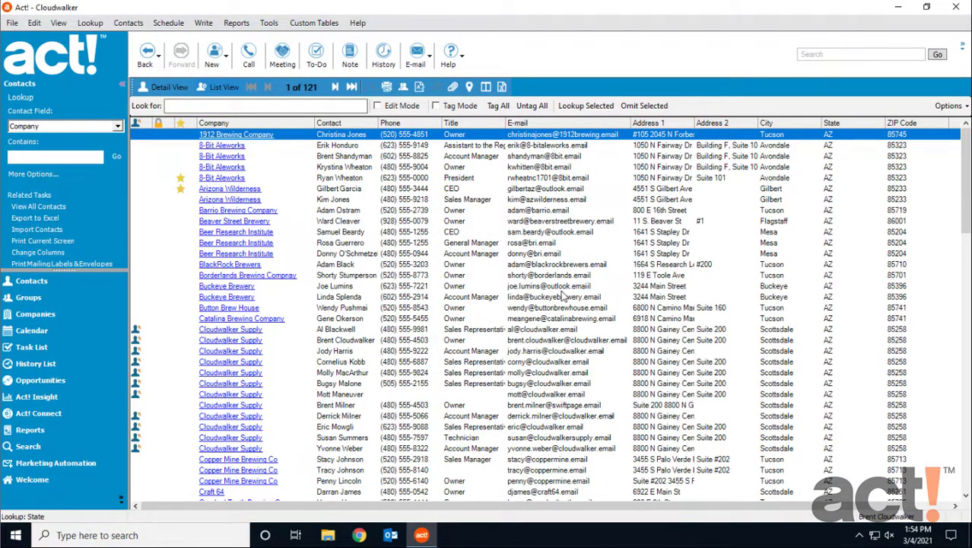
Set up an Address Book printout on Plain Letter Full Page (L) (2 Col) with preview enabled.
click(14, 23)
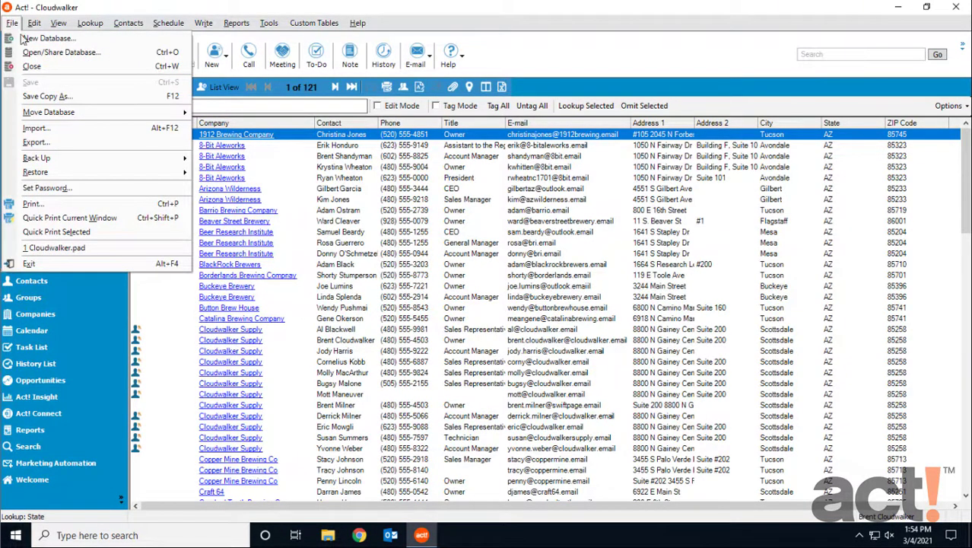
click(79, 203)
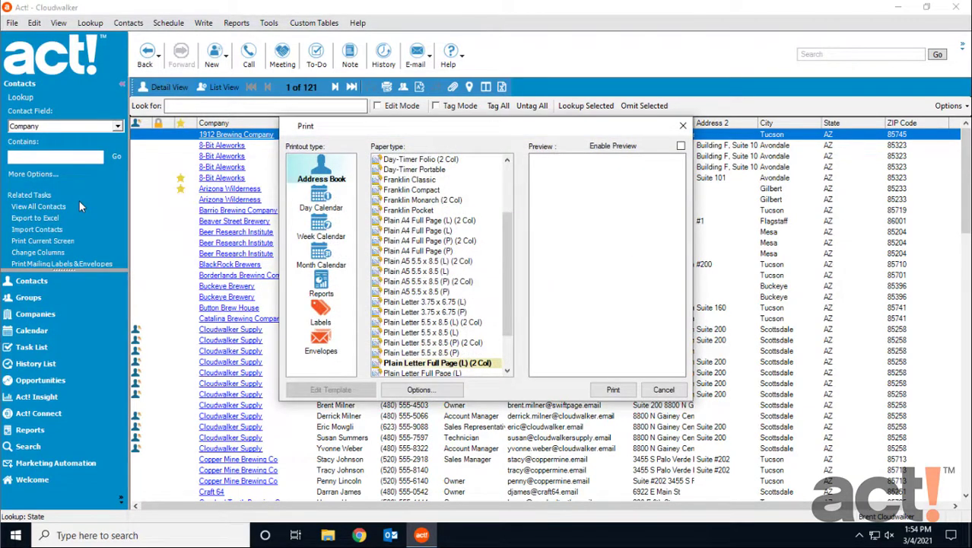
click(327, 167)
drag(502, 262, 493, 313)
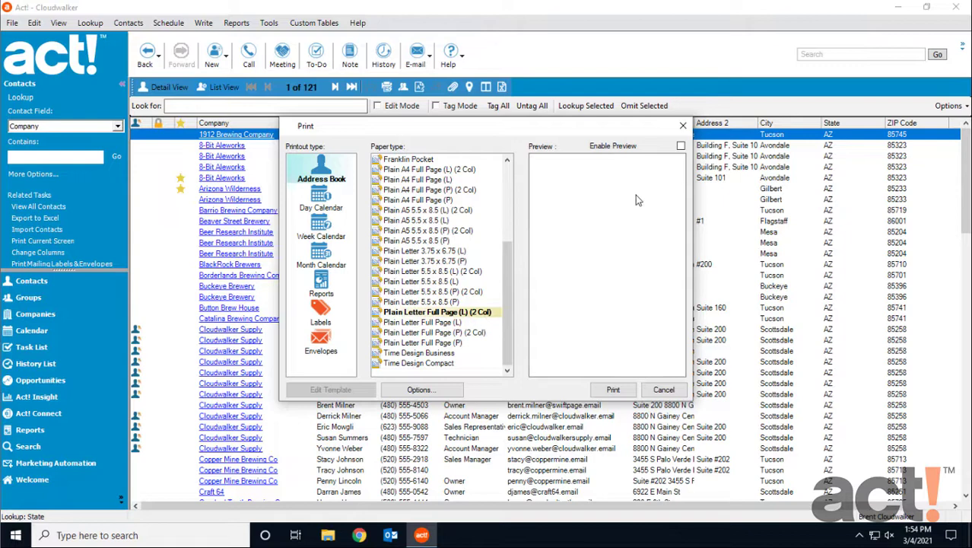
click(681, 146)
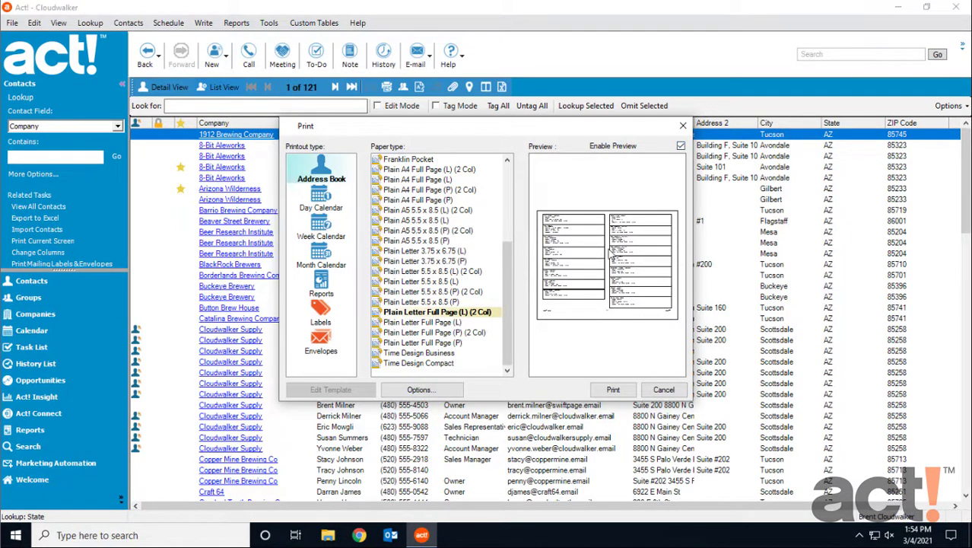
click(422, 389)
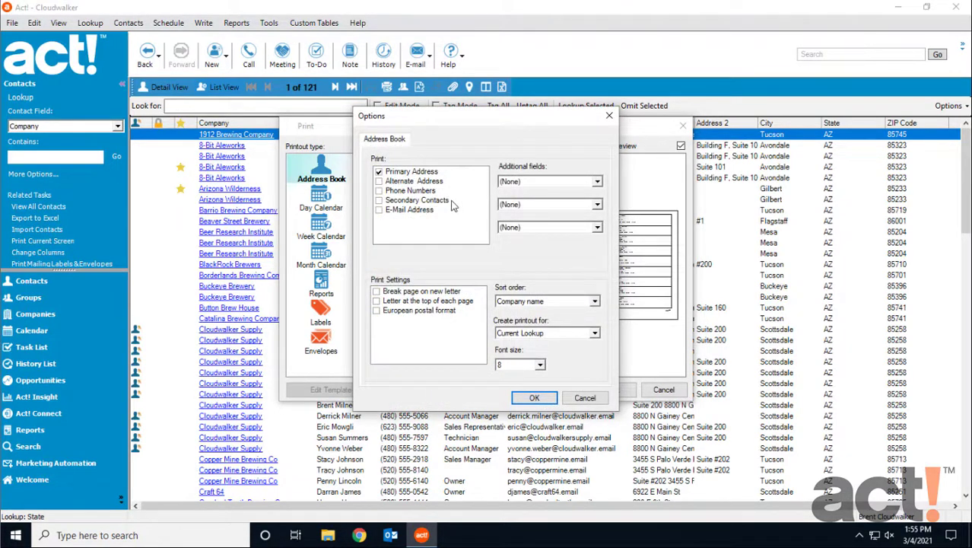
click(533, 398)
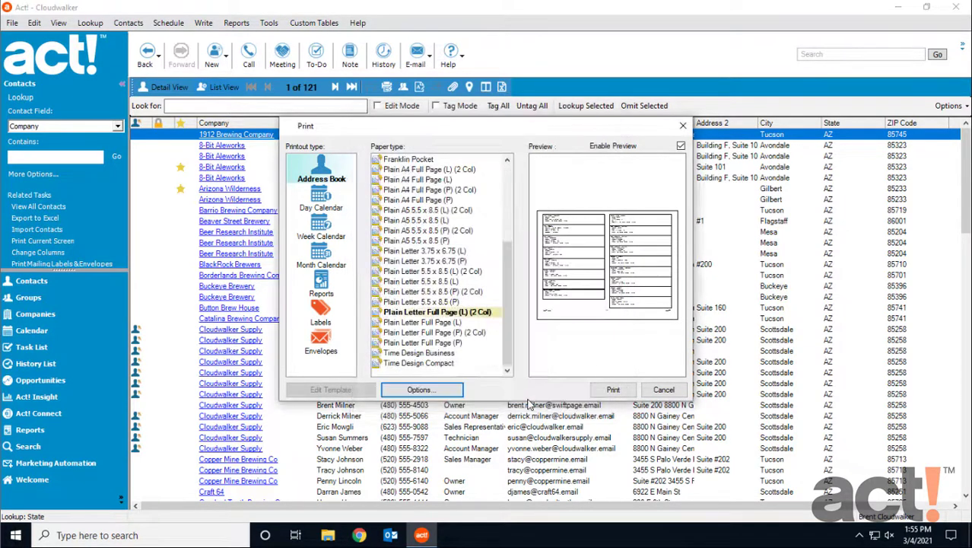
Print the address book with Microsoft Print to PDF as 'AZ Contacts' on the Desktop.
click(614, 390)
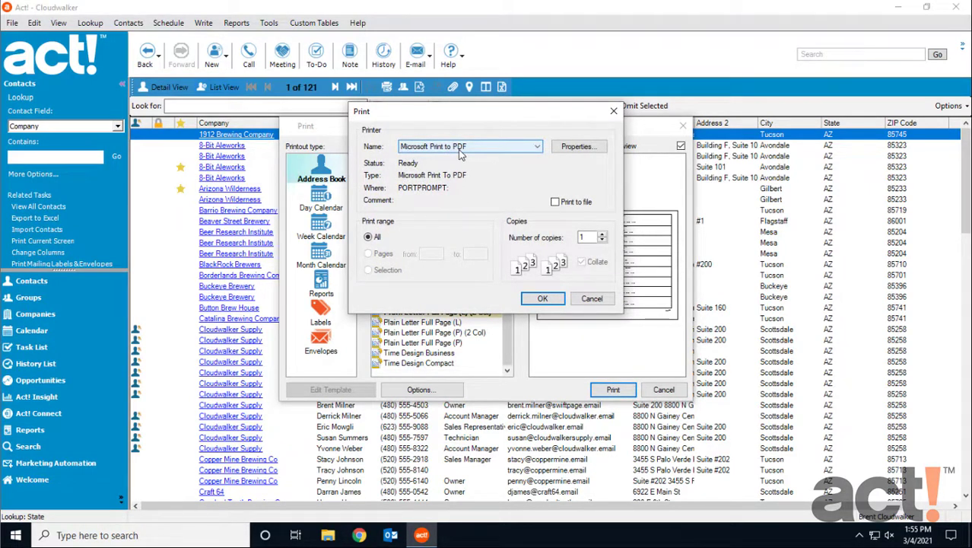
click(538, 298)
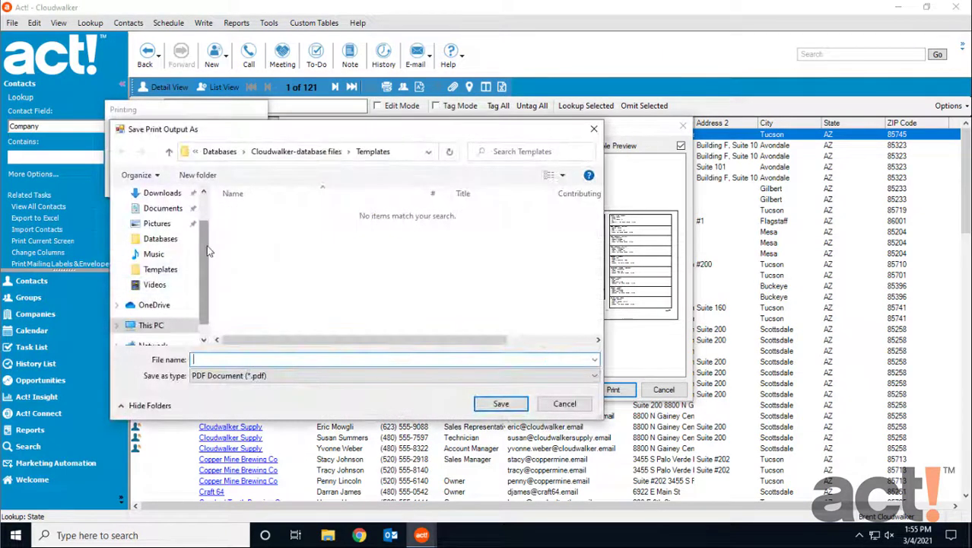
scroll(207, 228, up, 3)
click(156, 217)
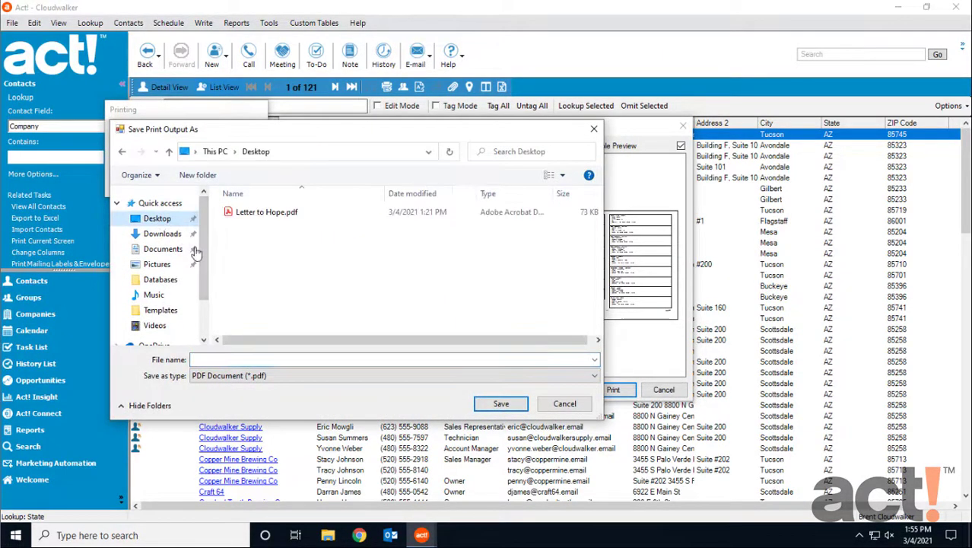
click(263, 363)
text(AZ C)
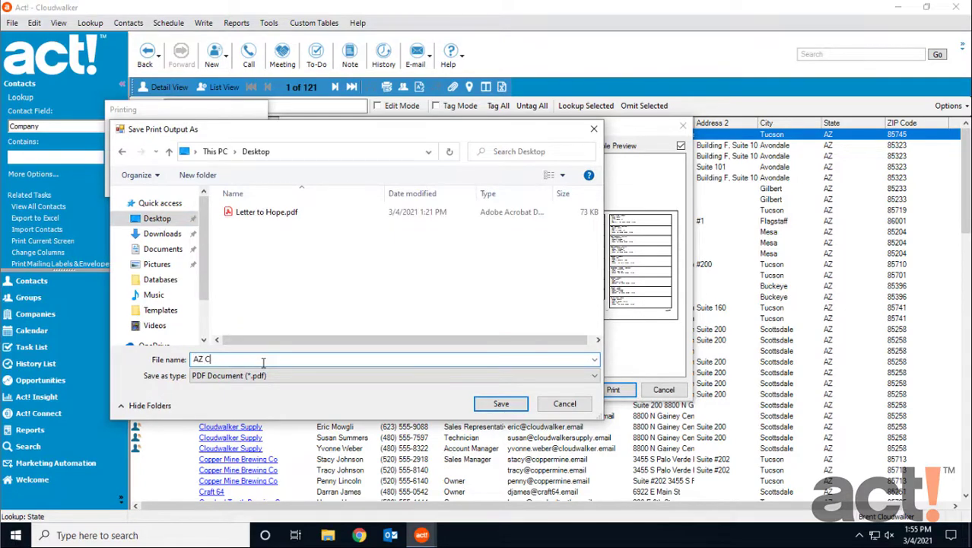
text(ontacts)
click(502, 404)
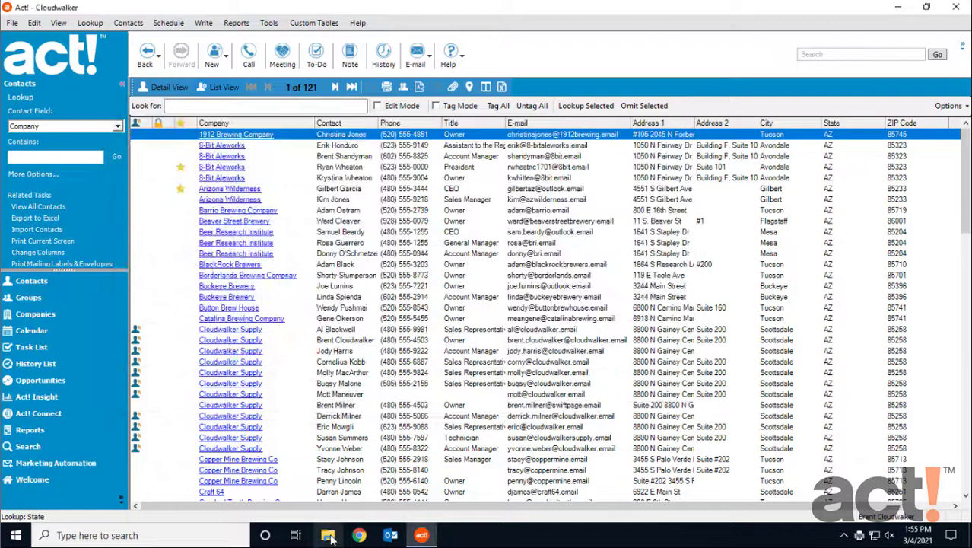
Open AZ Contacts.pdf from the Desktop folder and enlarge the page for reading.
click(327, 535)
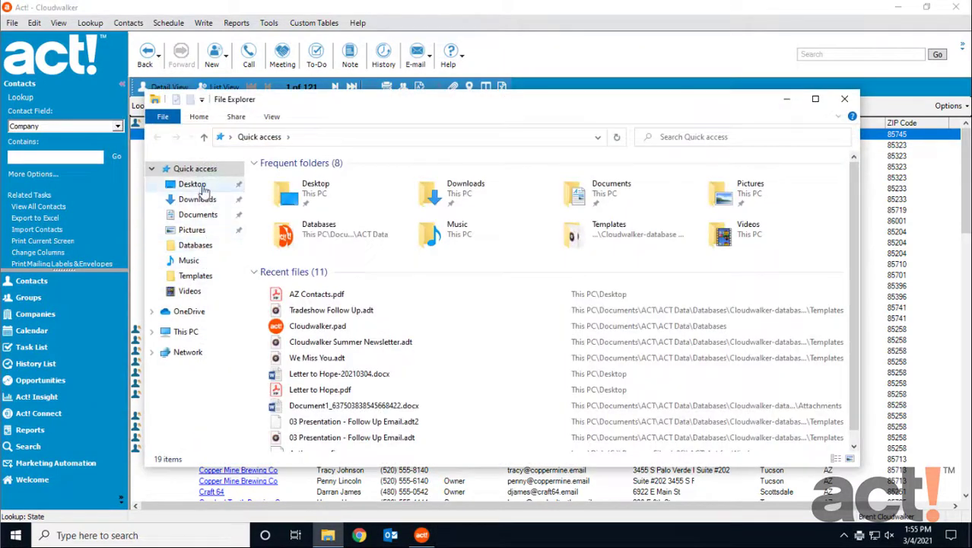
click(191, 185)
double_click(292, 178)
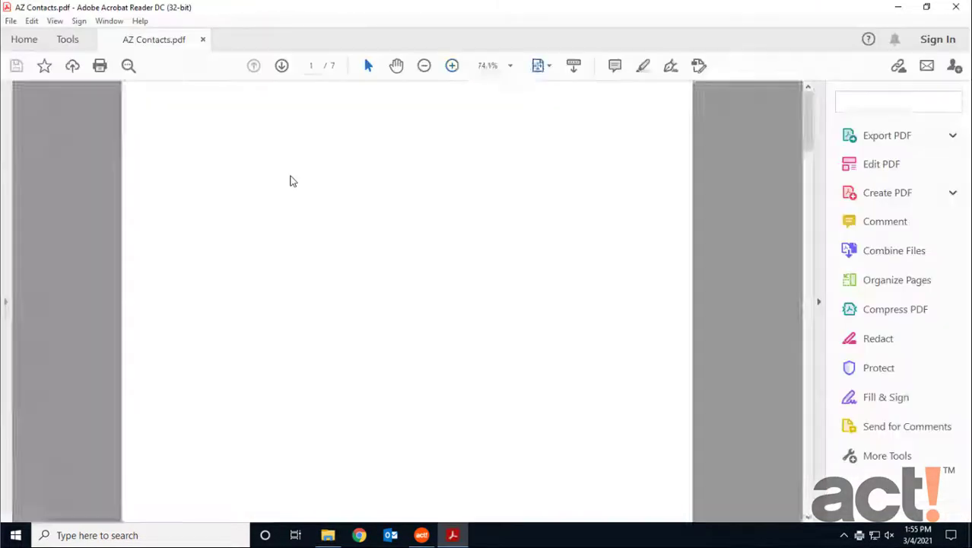
click(453, 66)
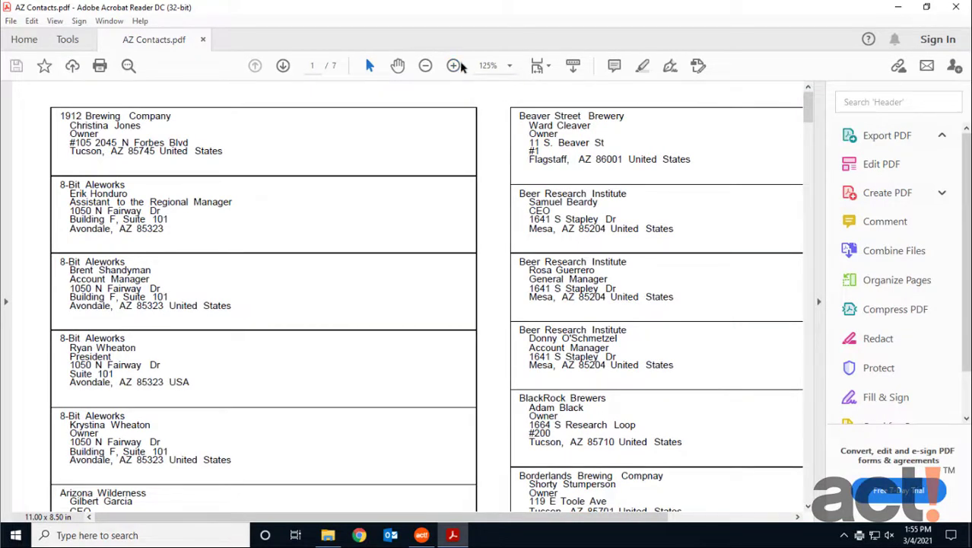
Close Adobe Acrobat Reader showing AZ Contacts.pdf.
click(957, 6)
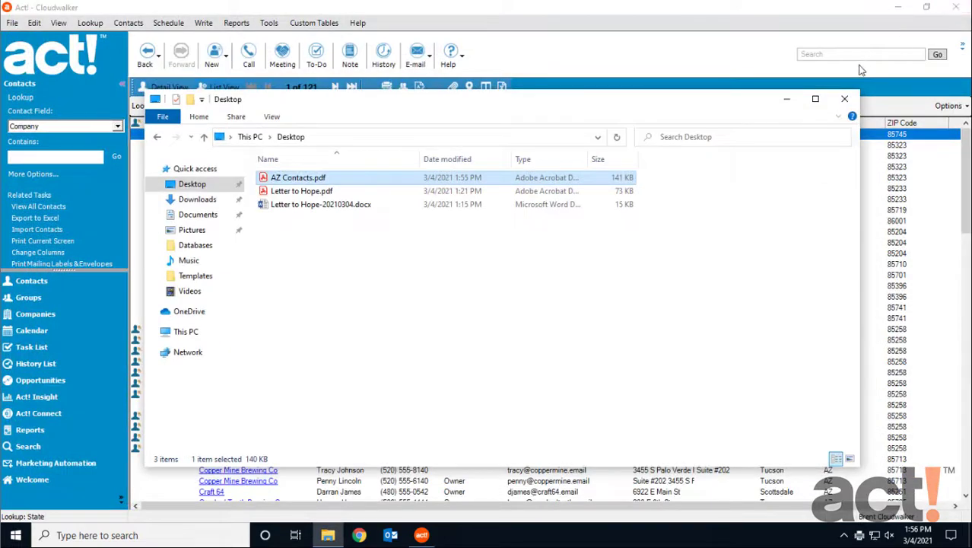
Close the Desktop folder, show the March 1–7 weekly calendar, and bring up Quick Print Options.
click(787, 100)
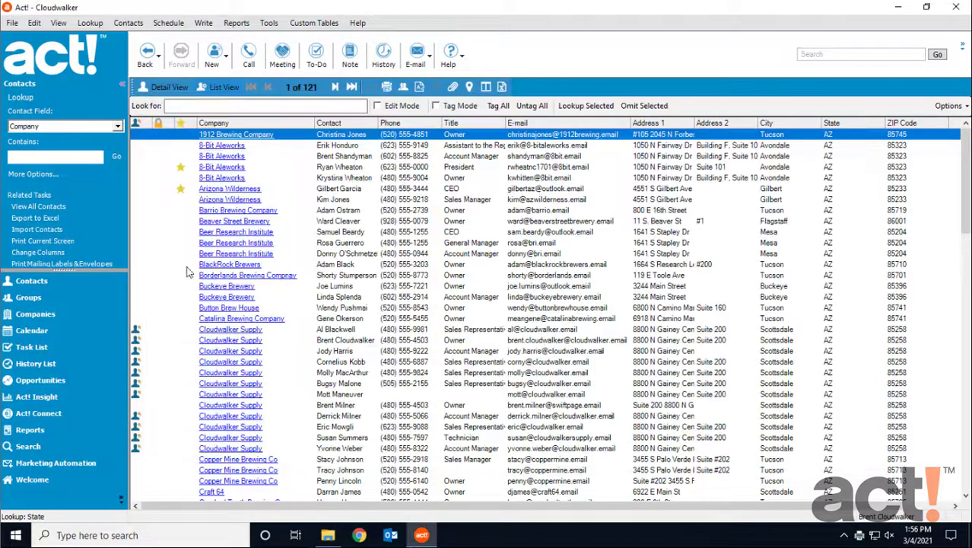
click(34, 334)
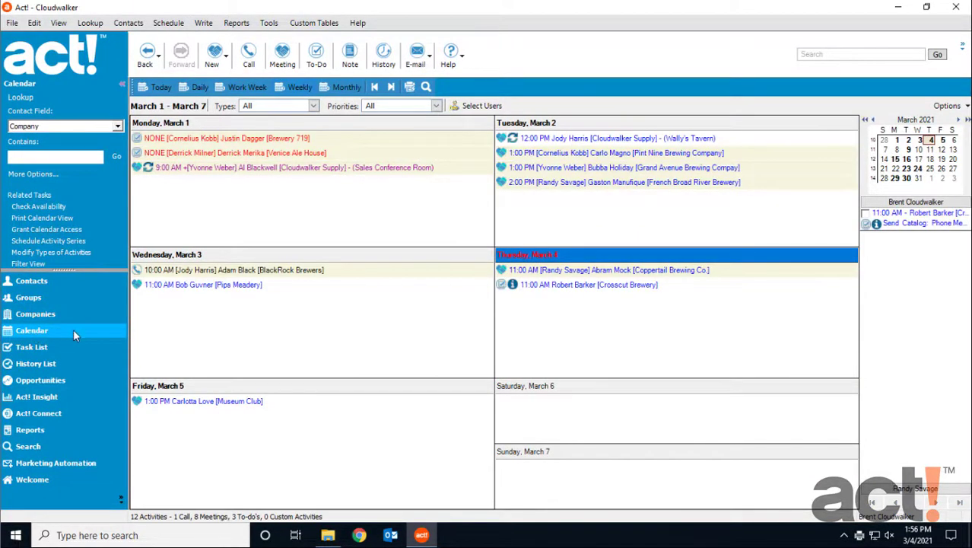
click(411, 88)
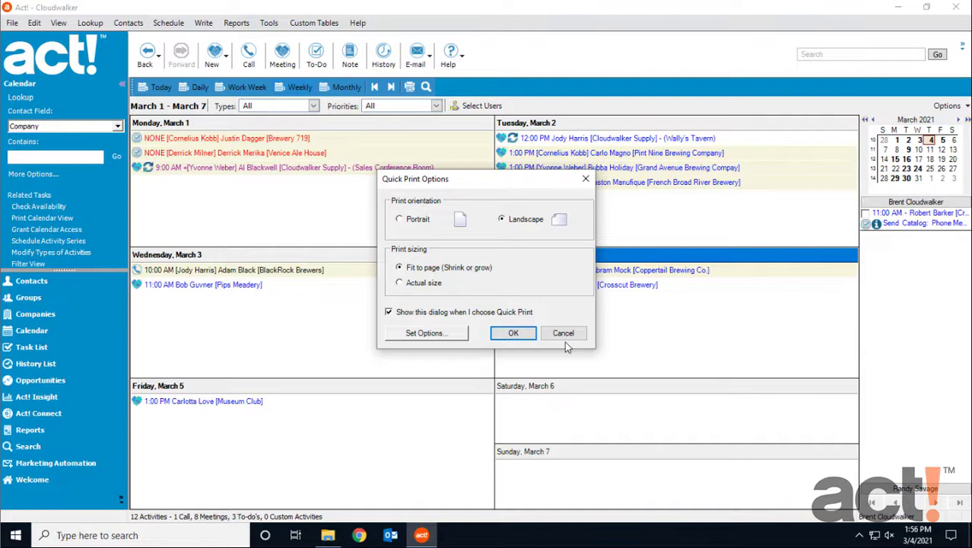
Print the landscape, fit-to-page calendar to PDF as 'Weekly Calendar' on the Desktop and open it.
click(513, 333)
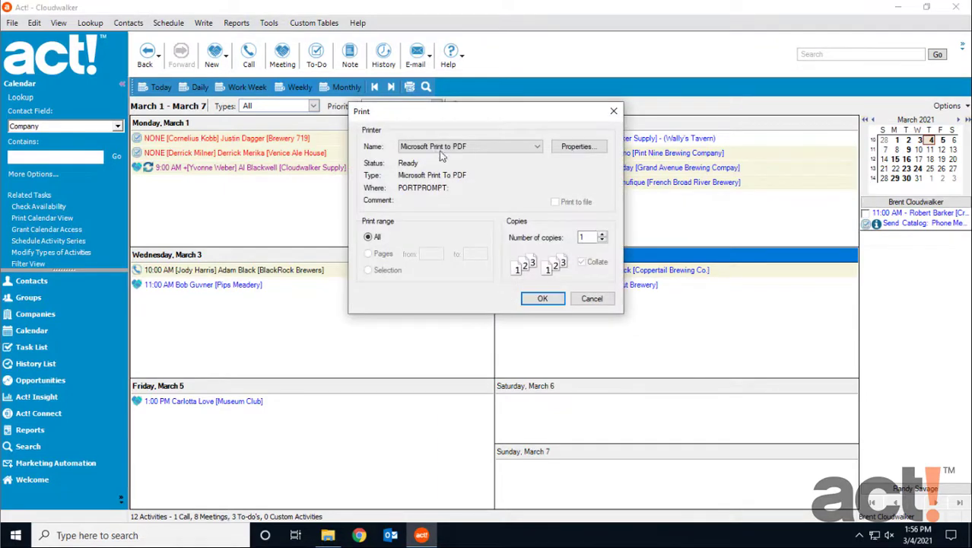
click(543, 302)
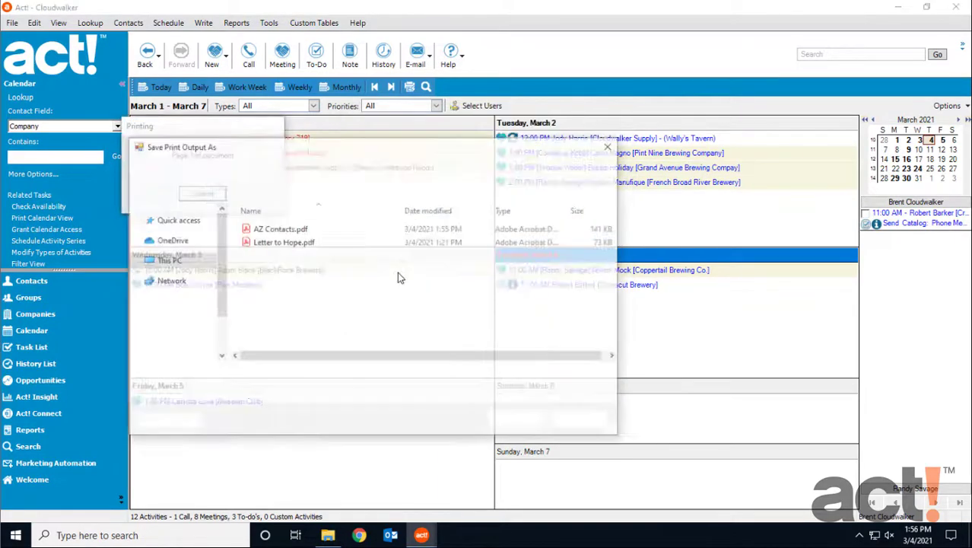
text(Weekly )
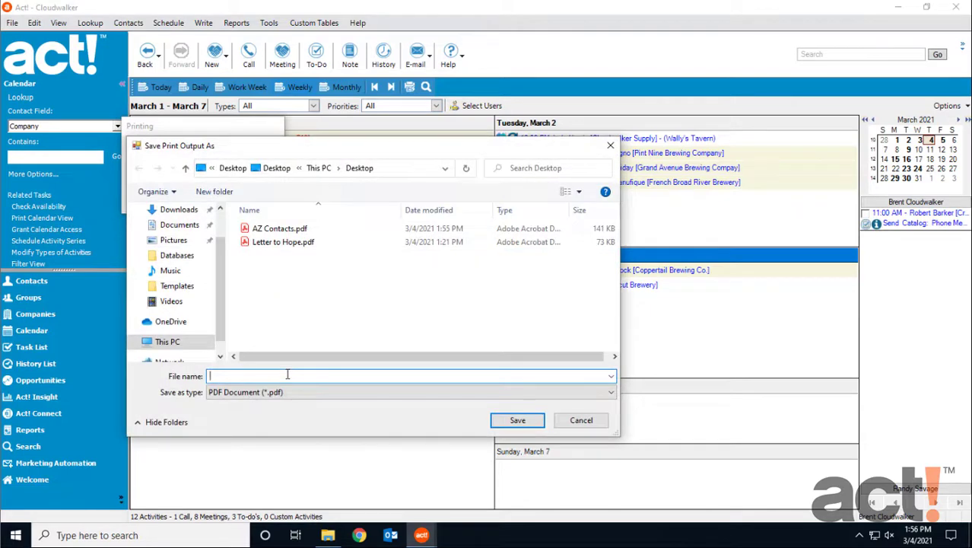
text(Calendar)
key(Return)
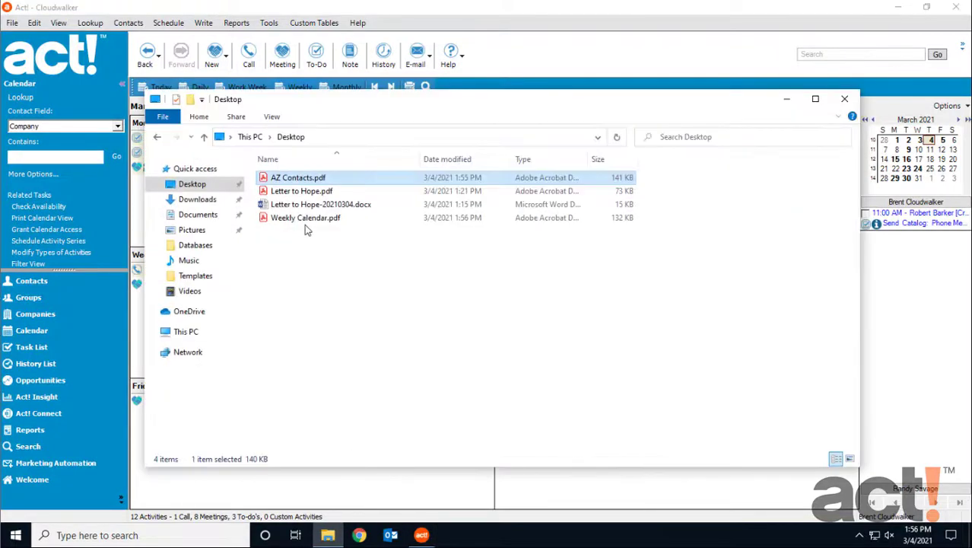
double_click(304, 216)
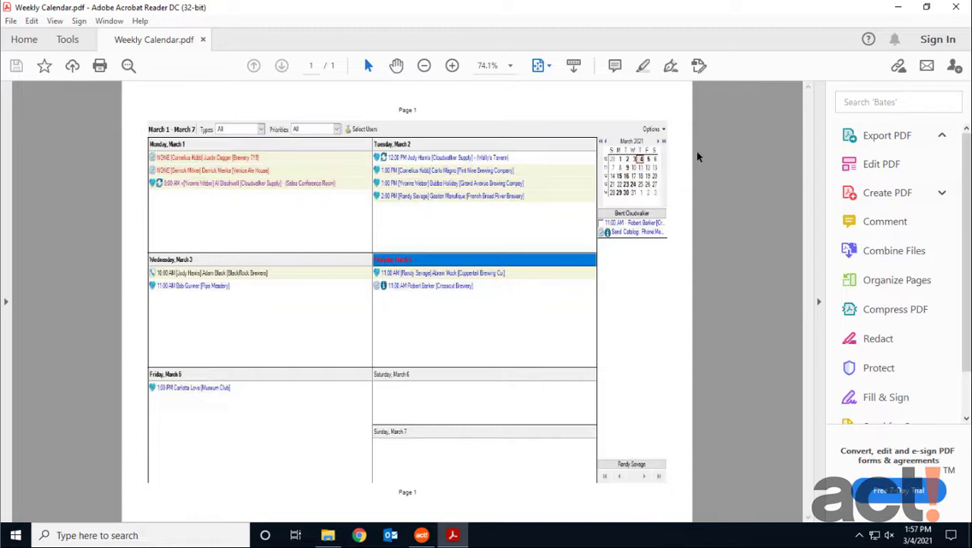
Close Adobe Acrobat Reader showing Weekly Calendar.pdf.
click(956, 7)
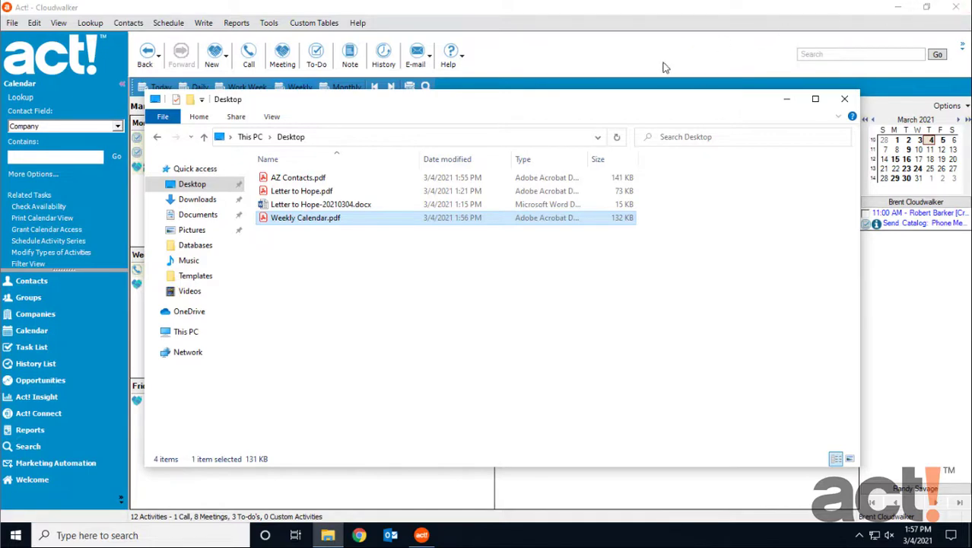
Close the Desktop folder and set up a Week Calendar printout on Plain Letter Full Page (L) (2 Col).
click(787, 99)
click(14, 23)
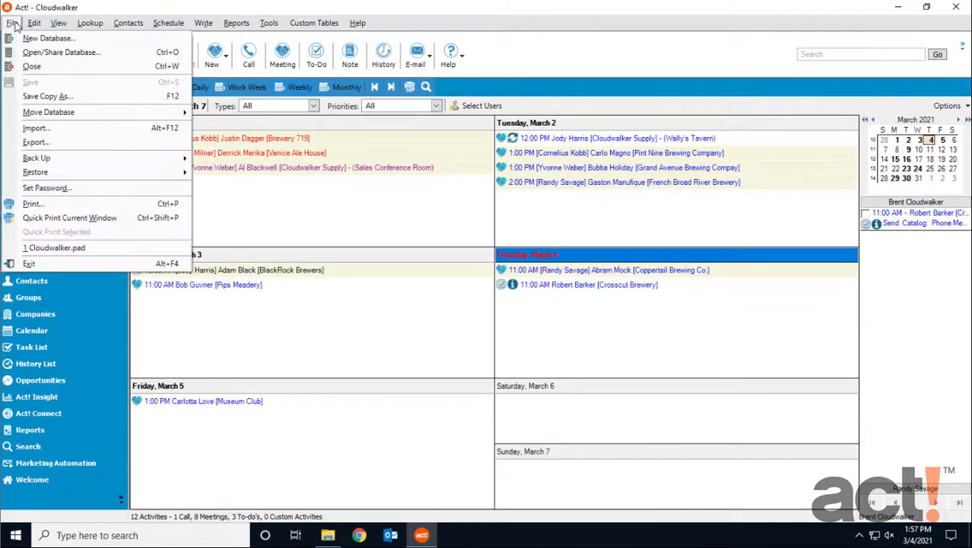
click(49, 205)
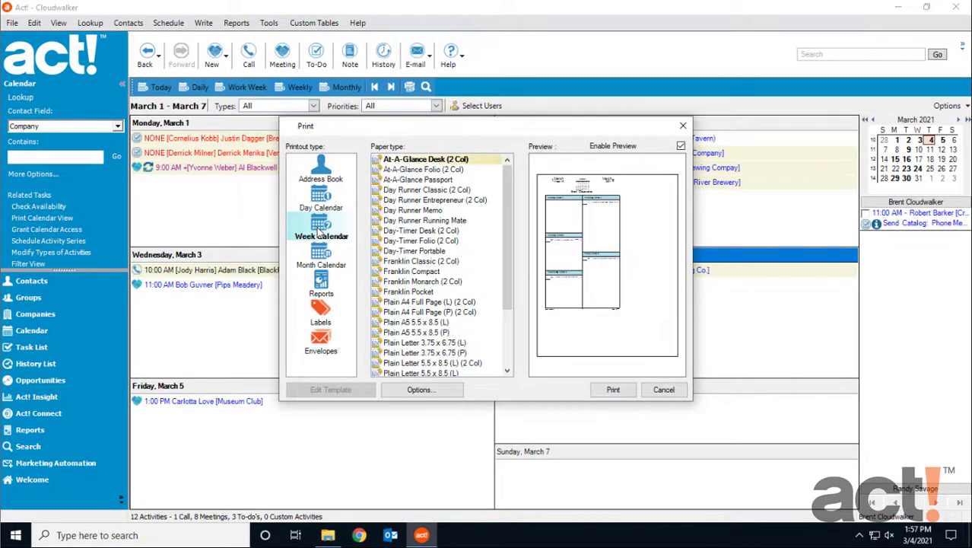
click(504, 321)
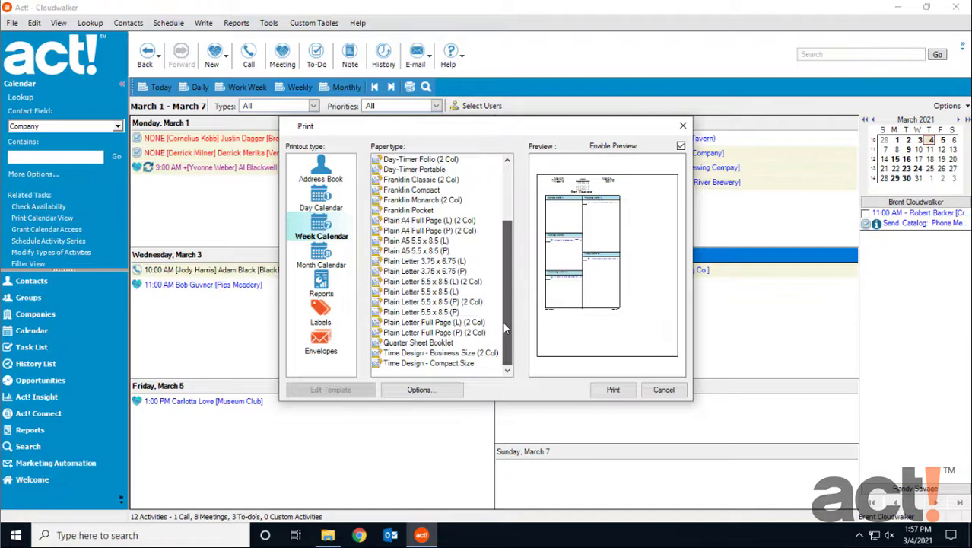
click(449, 323)
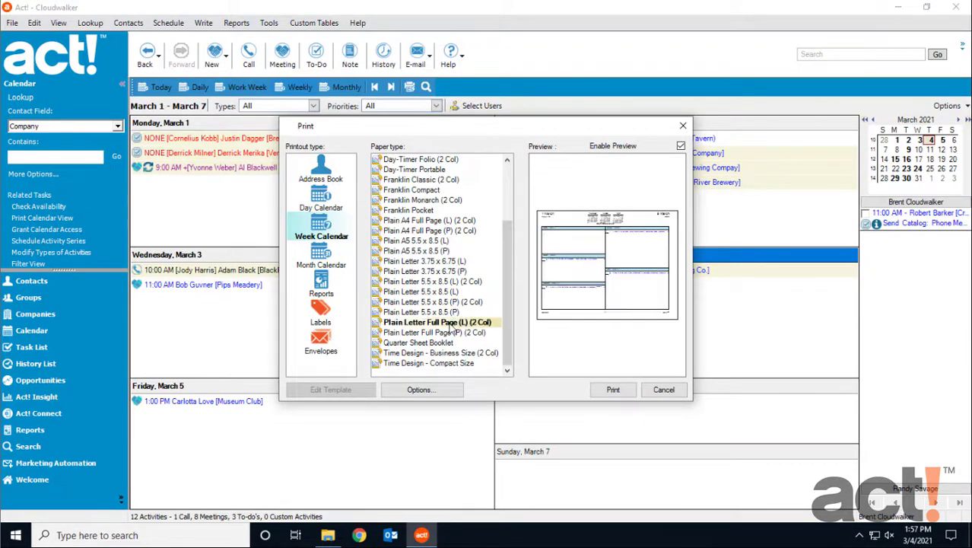
click(444, 389)
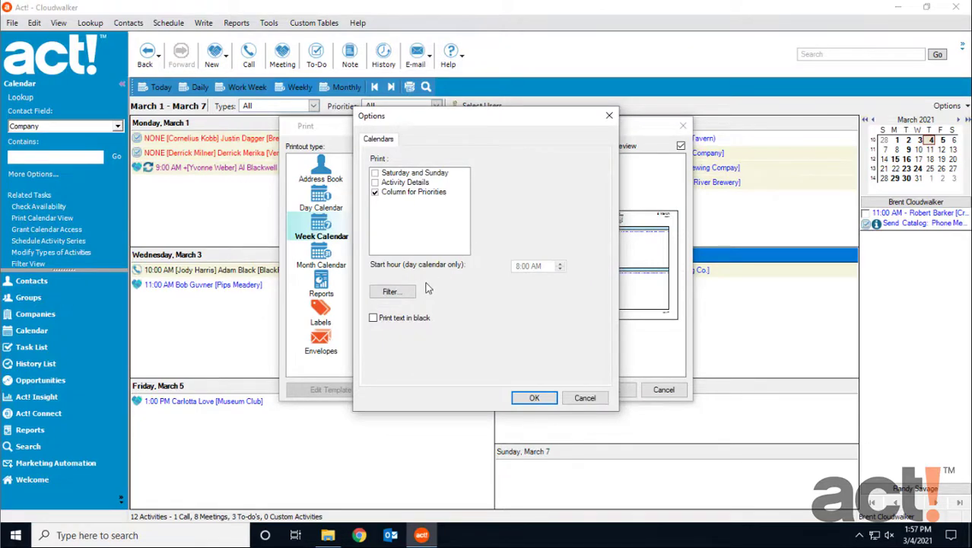
Open the Filter Calendar Printout dialog showing All Users and 3/1/2021 to 3/7/2021.
click(396, 292)
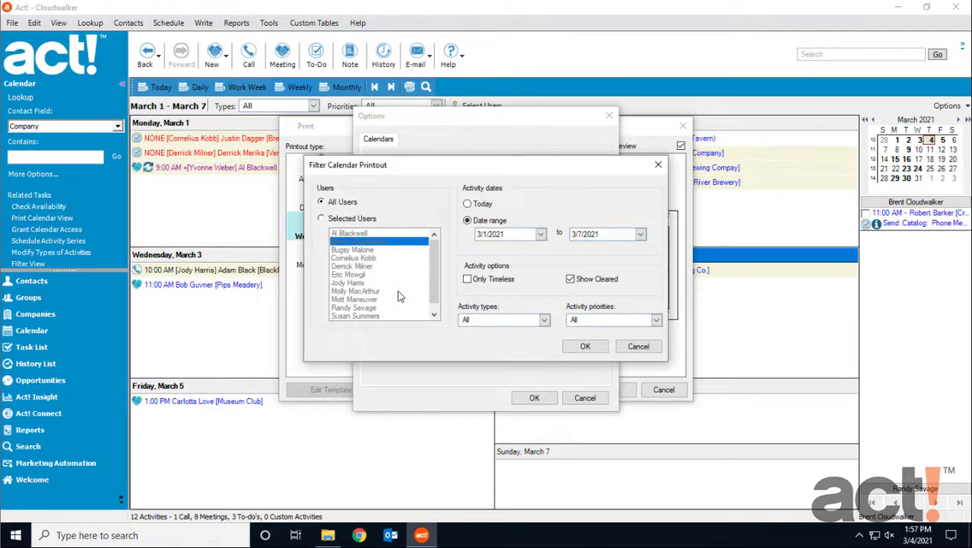